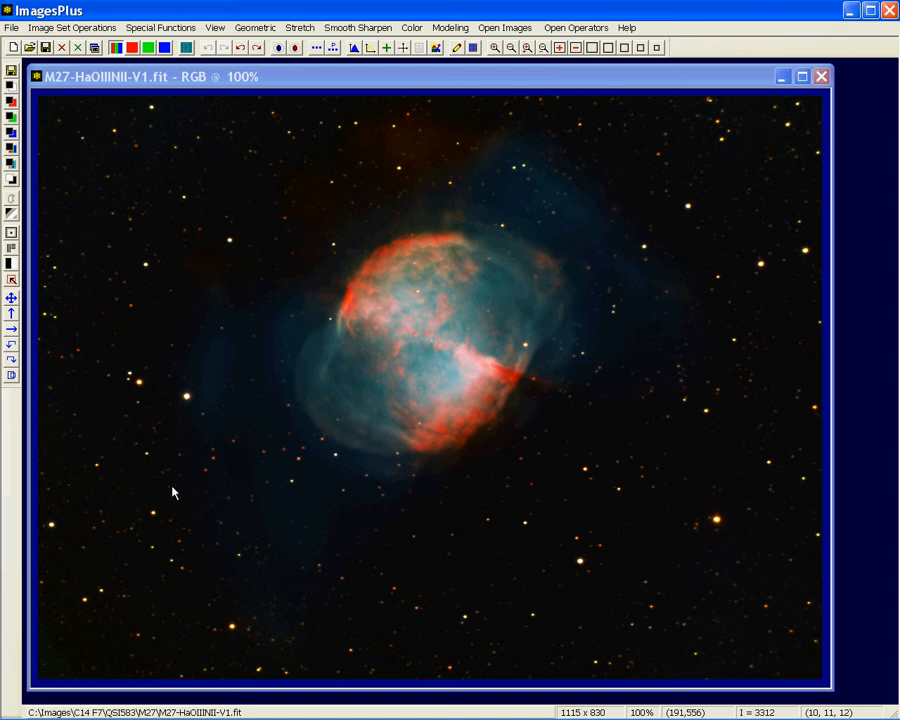
Use the Local Mouse Effects Clone tool at 3 x 3, cloning from the left, to cover the isolated red and teal hot pixels.
{"action": "left_click", "coordinate": [11, 281]}
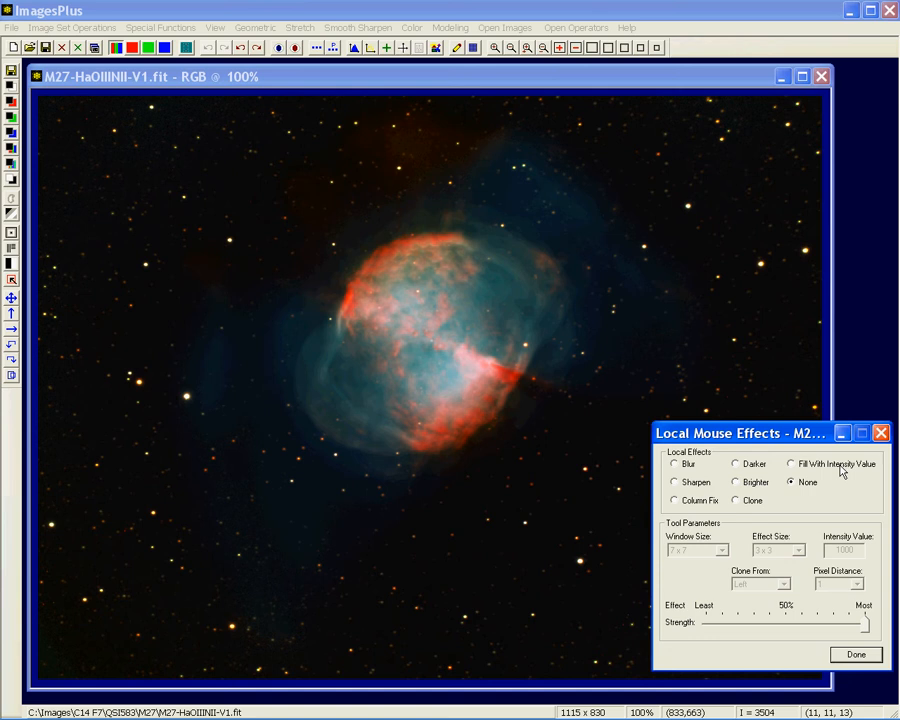
{"action": "left_click", "coordinate": [748, 501]}
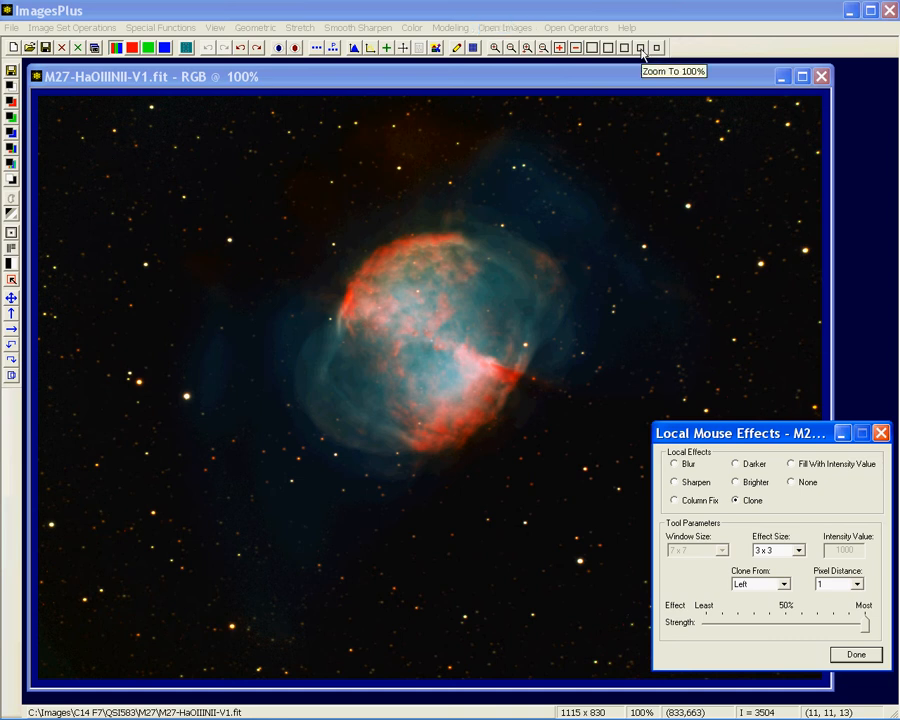
{"action": "left_click", "coordinate": [608, 48]}
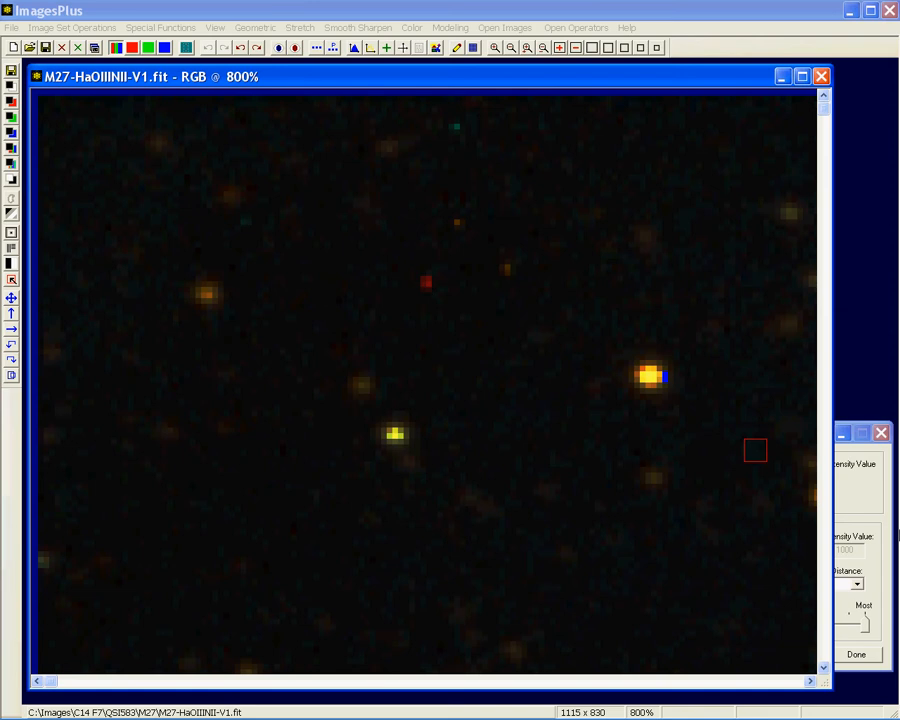
{"action": "mouse_move", "coordinate": [850, 505]}
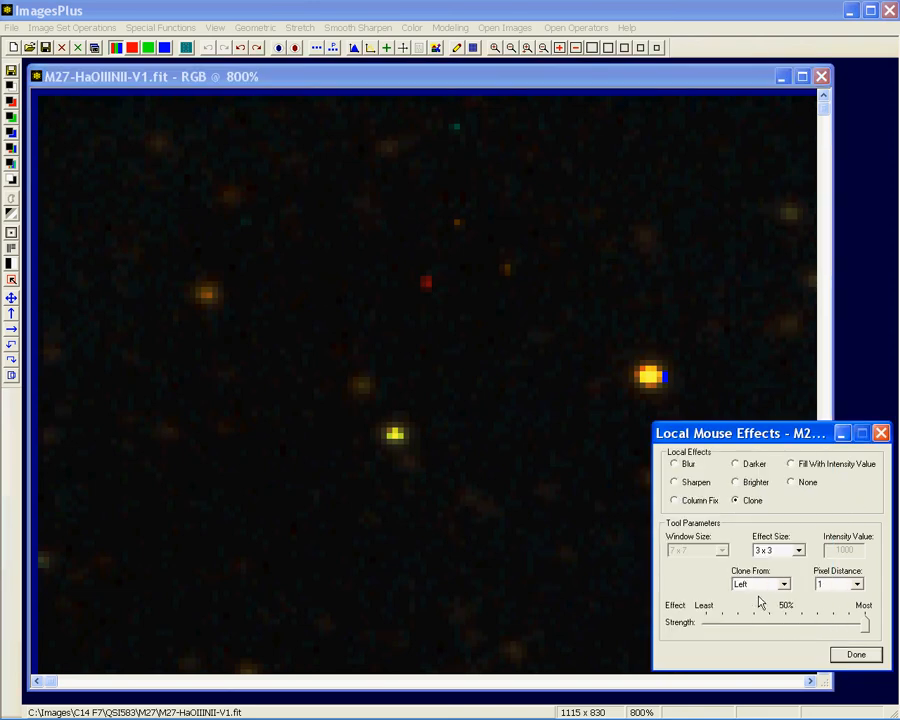
{"action": "left_click", "coordinate": [426, 285]}
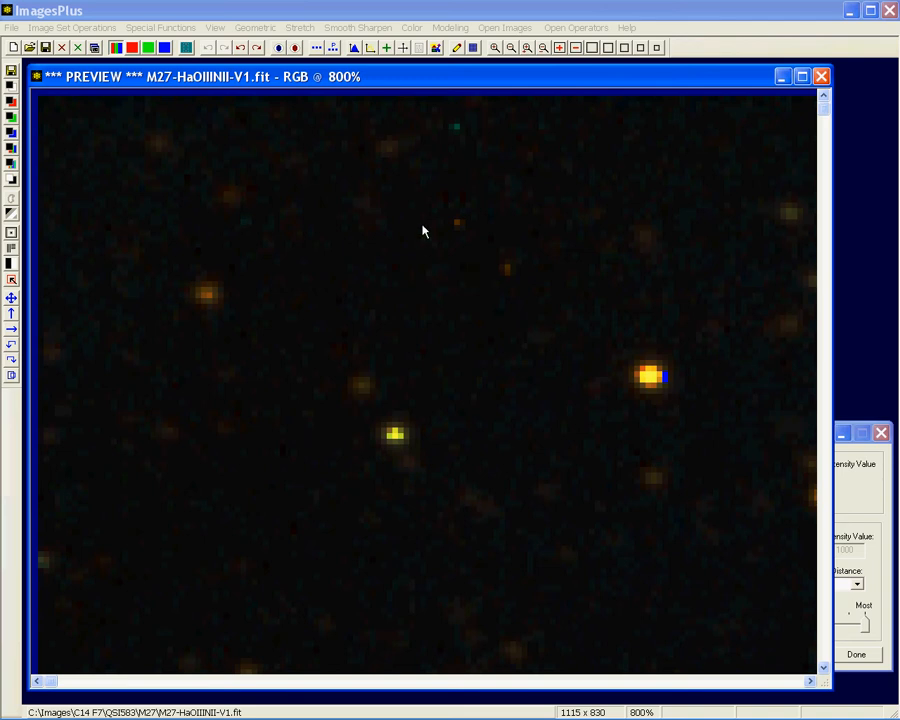
{"action": "left_click", "coordinate": [457, 128]}
Try the 3 x 3 clone from the left on the blue pixels beside the yellow-orange star, and undo it.
{"action": "left_click", "coordinate": [669, 377]}
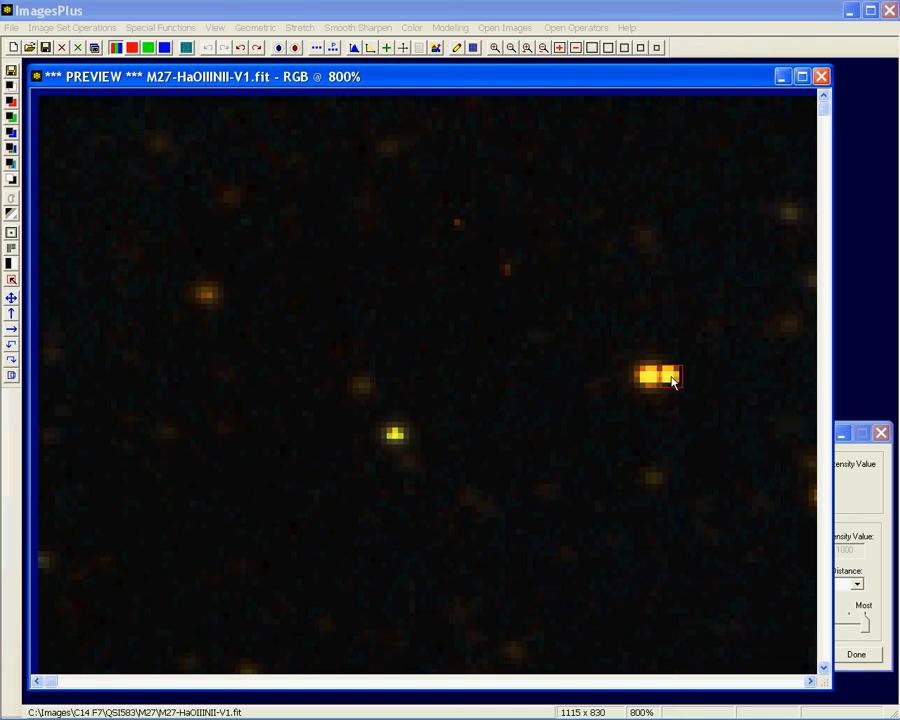
{"action": "left_click", "coordinate": [209, 49]}
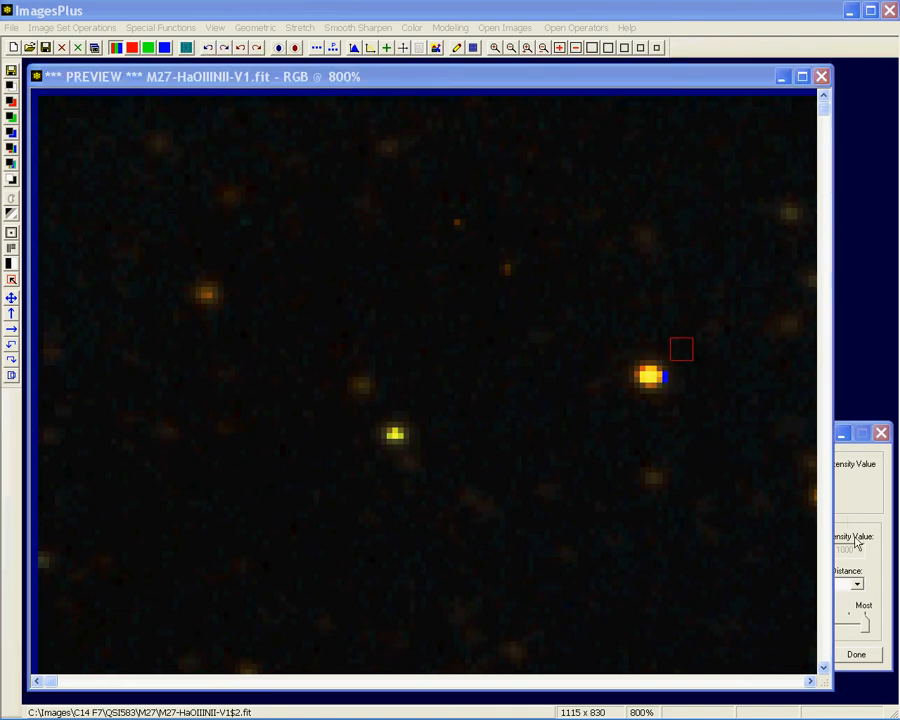
Set the clone effect size to 1 x 1 and the source to Above, and clone over the upper blue pixel beside the yellow-orange star.
{"action": "left_click", "coordinate": [865, 488]}
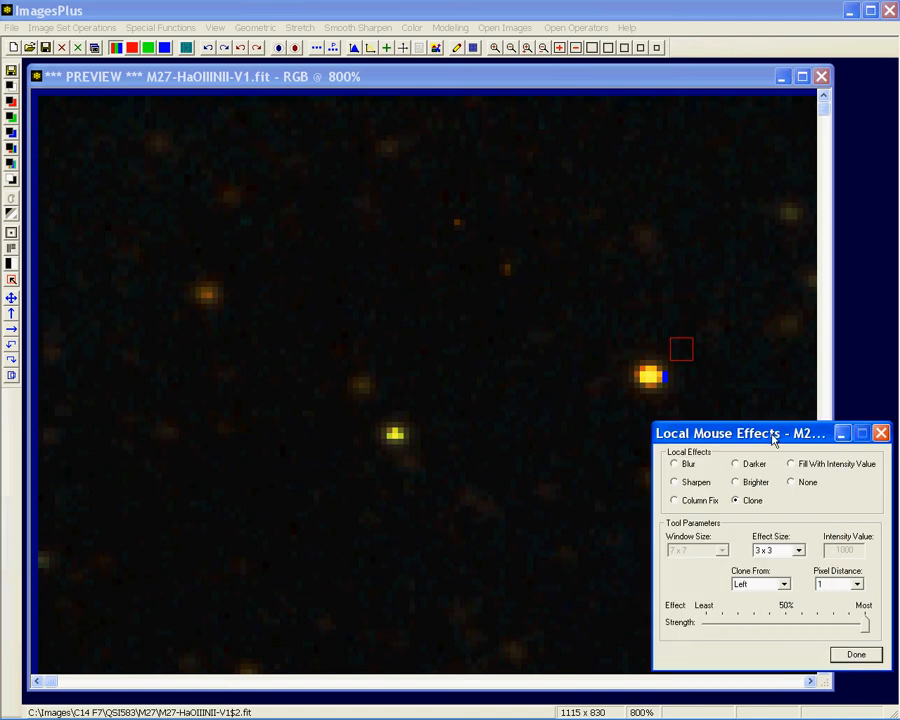
{"action": "left_click", "coordinate": [796, 550]}
{"action": "left_click", "coordinate": [799, 565]}
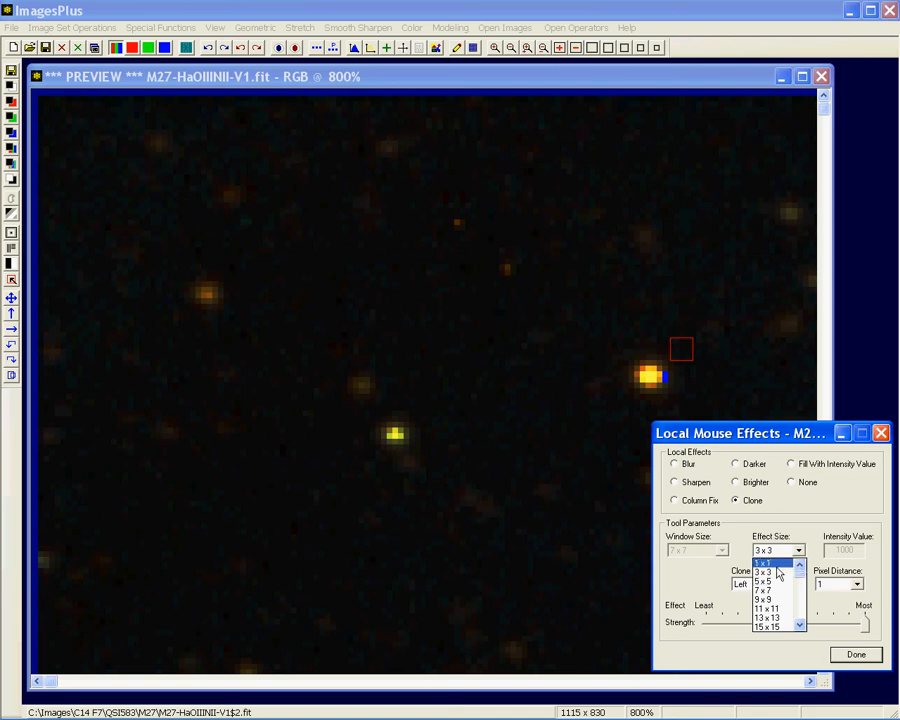
{"action": "left_click", "coordinate": [765, 563]}
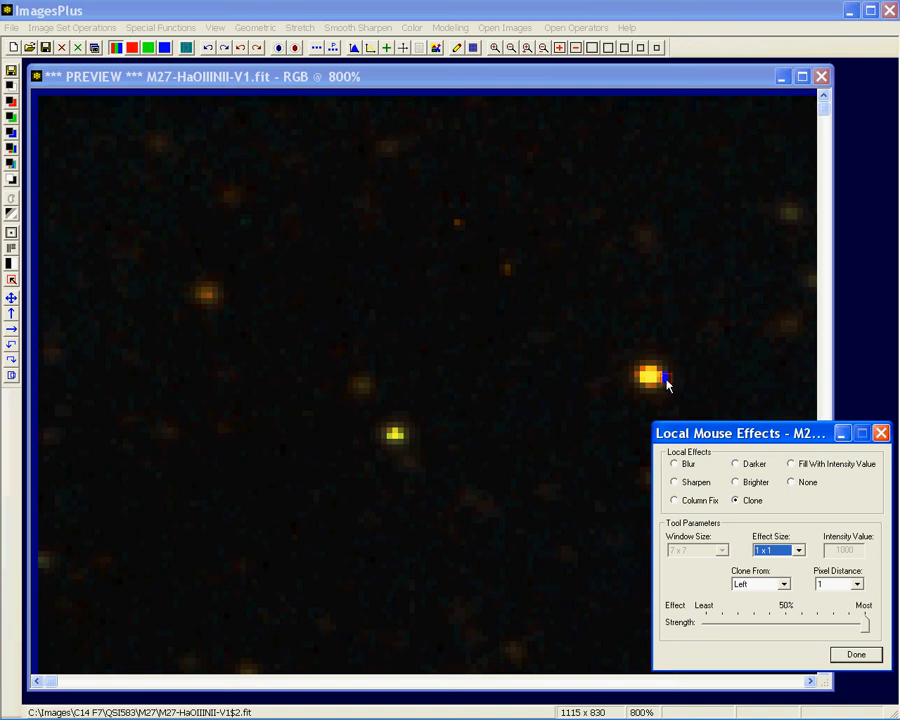
{"action": "left_click", "coordinate": [784, 585]}
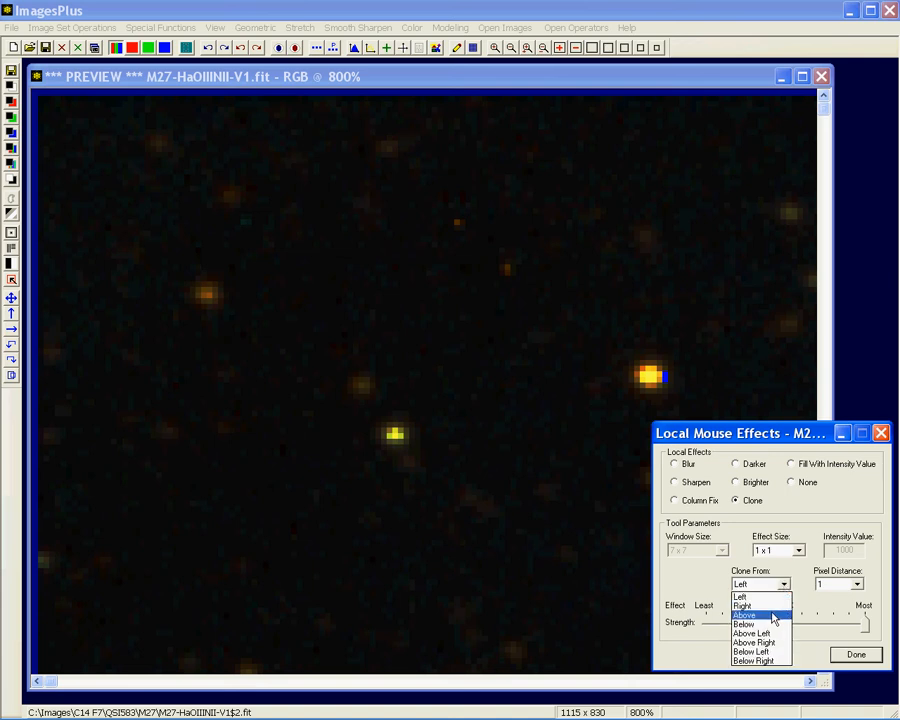
{"action": "left_click", "coordinate": [772, 616]}
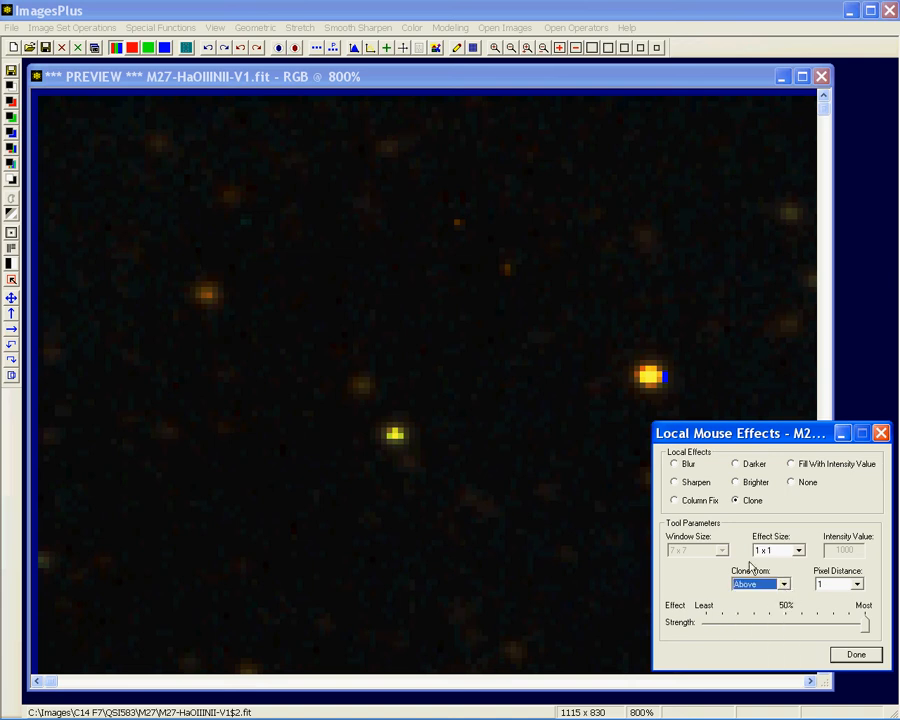
{"action": "left_click", "coordinate": [667, 378]}
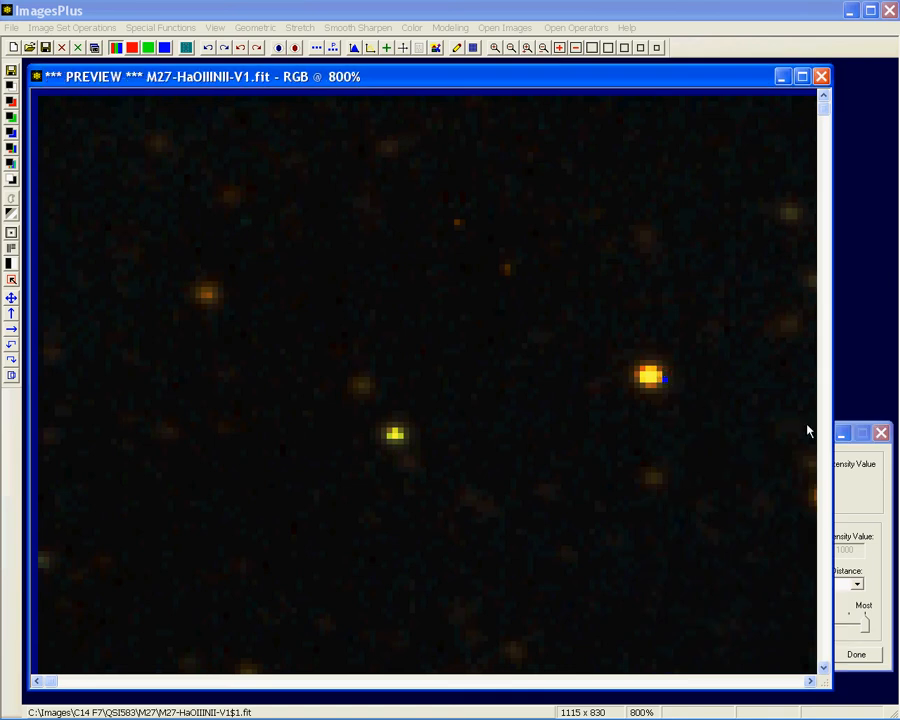
Set the clone source to Below and clone over the remaining blue pixel beside the yellow-orange star.
{"action": "left_click", "coordinate": [883, 503]}
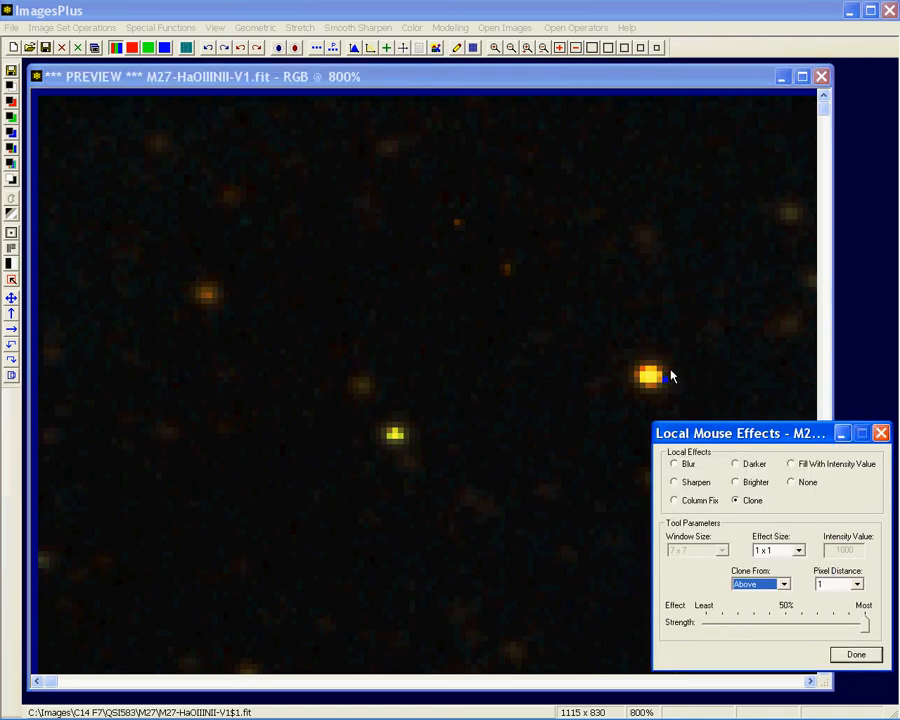
{"action": "left_click", "coordinate": [783, 586]}
{"action": "left_click", "coordinate": [772, 626]}
{"action": "left_click", "coordinate": [731, 400]}
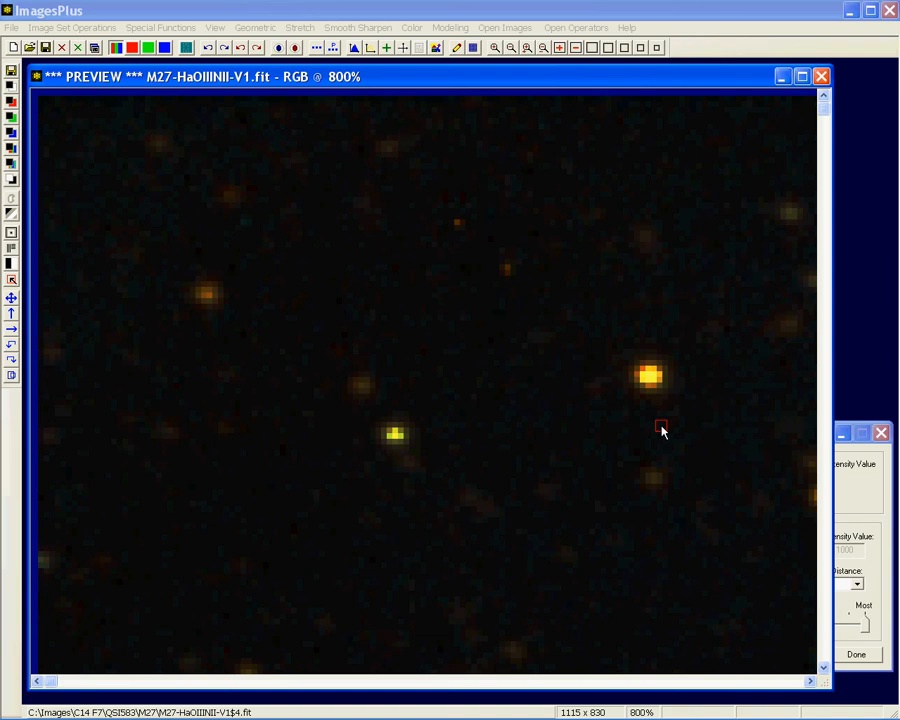
{"action": "left_click", "coordinate": [870, 502]}
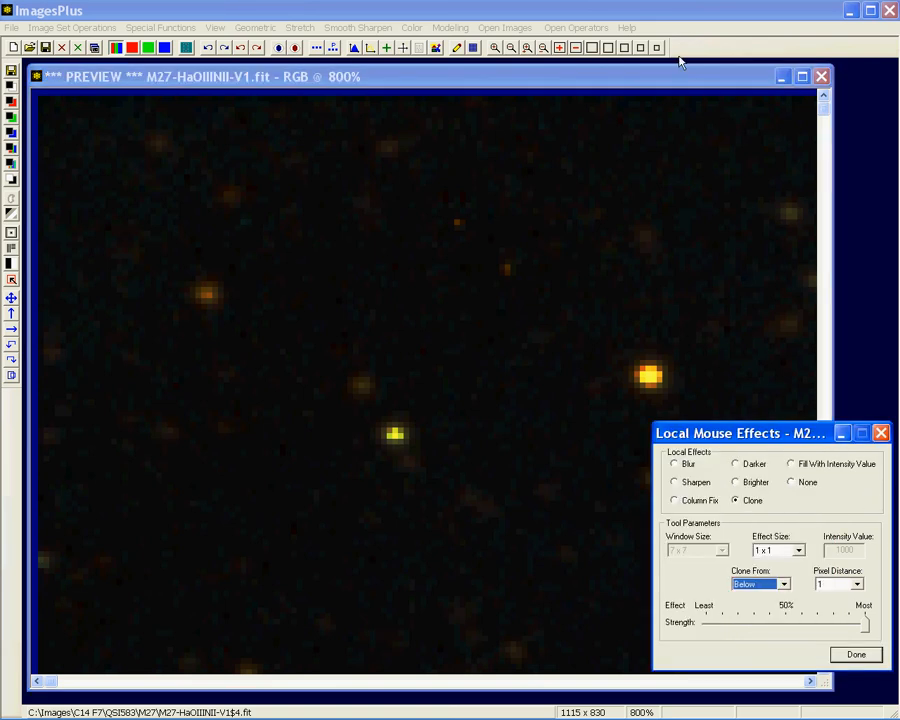
{"action": "left_click", "coordinate": [705, 72]}
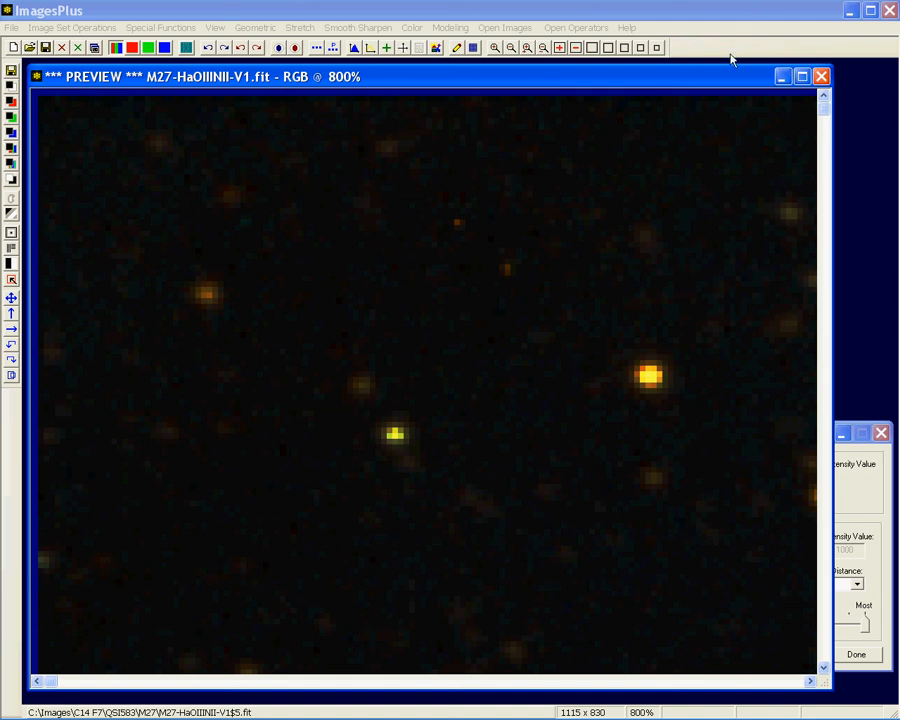
Set the clone source to Left and clone over the teal pixel at the lower edge of the large white star.
{"action": "left_click", "coordinate": [625, 48]}
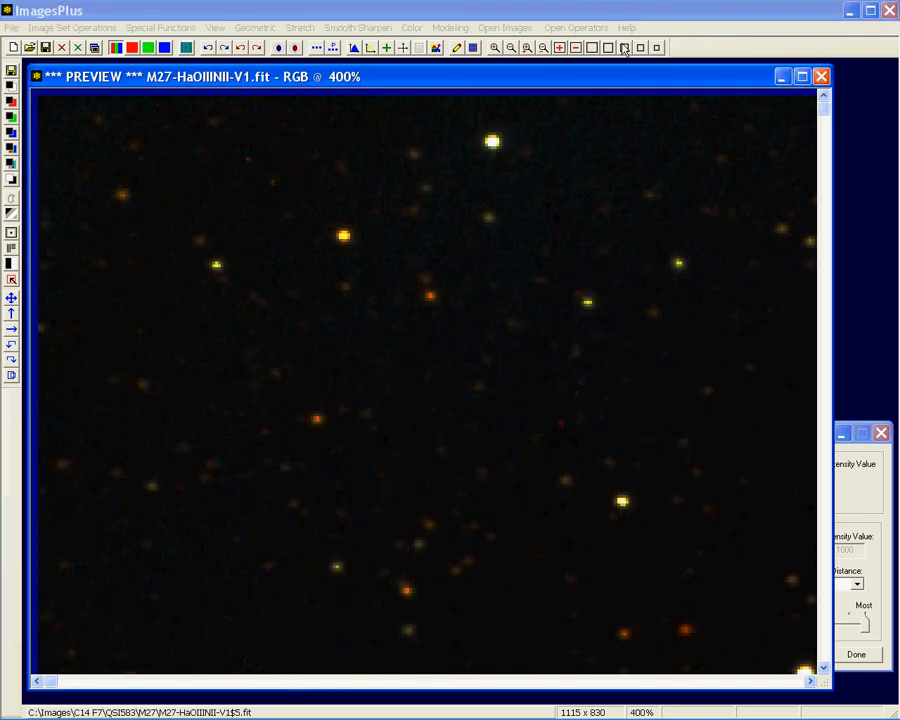
{"action": "left_click_drag", "start_coordinate": [824, 115], "coordinate": [830, 410]}
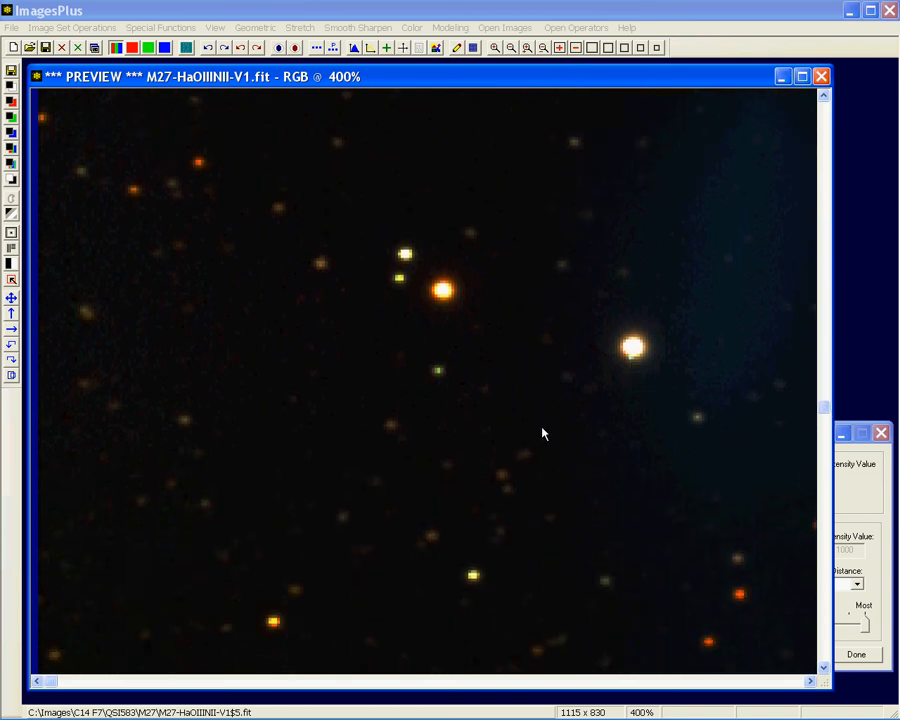
{"action": "left_click_drag", "start_coordinate": [50, 686], "coordinate": [162, 686]}
{"action": "left_click", "coordinate": [608, 47]}
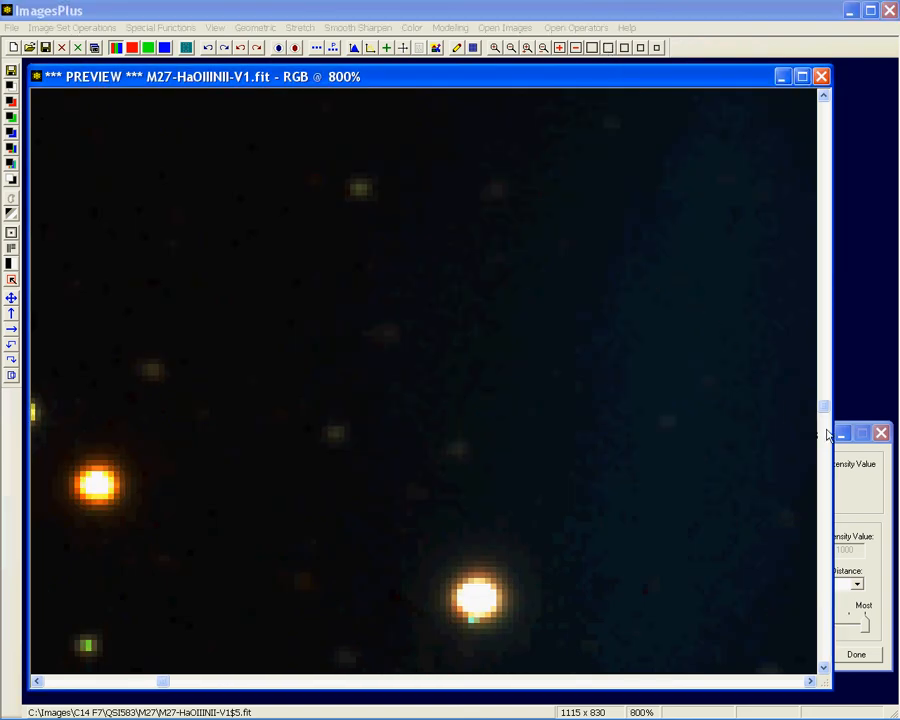
{"action": "mouse_move", "coordinate": [825, 405]}
{"action": "left_mouse_down"}
{"action": "mouse_move", "coordinate": [825, 414]}
{"action": "mouse_move", "coordinate": [825, 397]}
{"action": "left_mouse_up"}
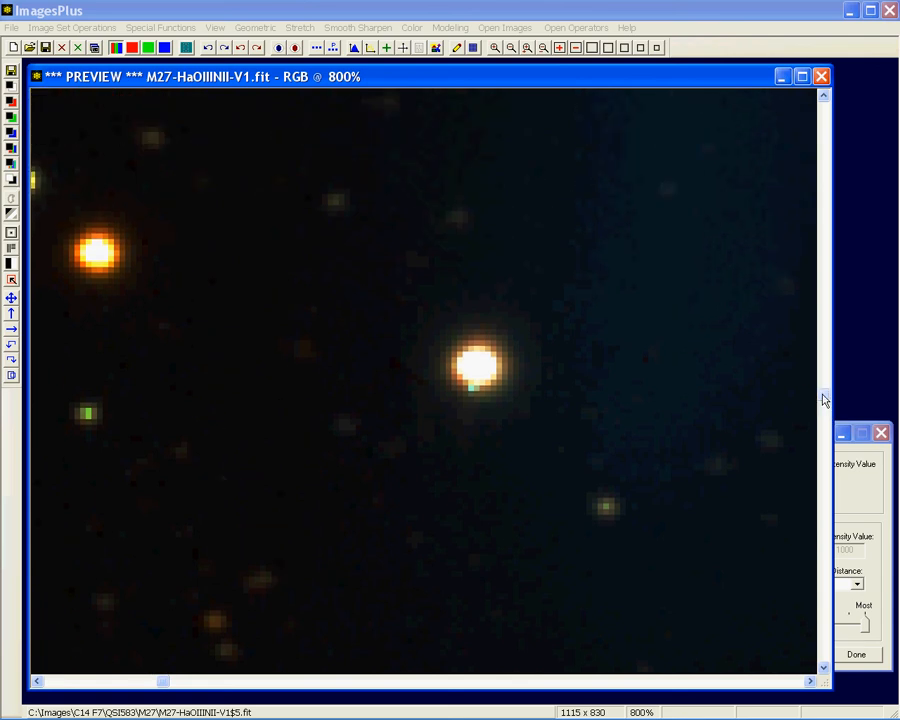
{"action": "left_click", "coordinate": [483, 389]}
{"action": "left_click", "coordinate": [862, 488]}
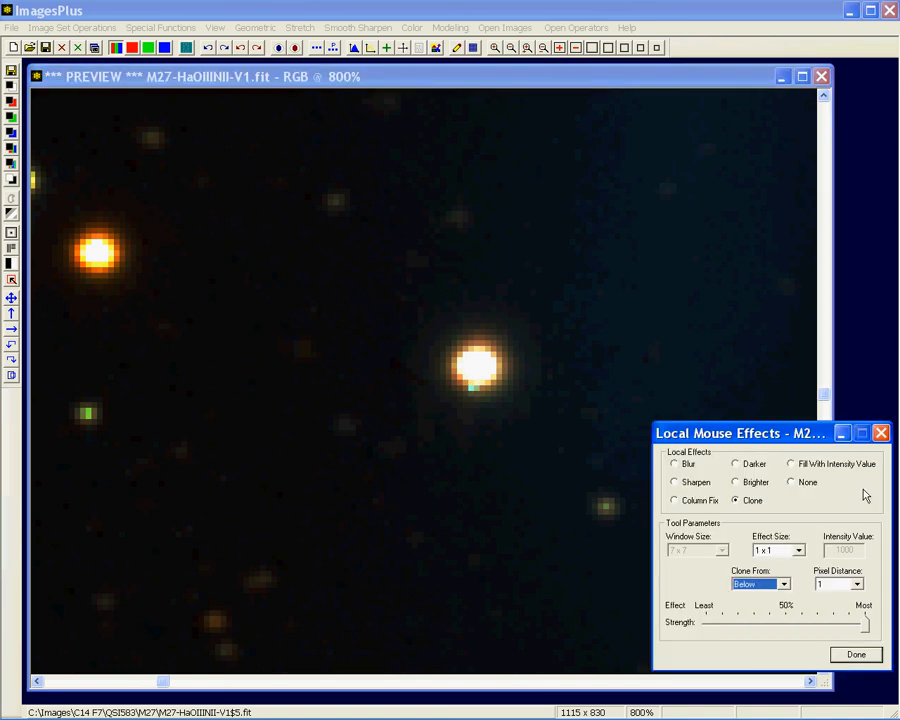
{"action": "left_click", "coordinate": [783, 586]}
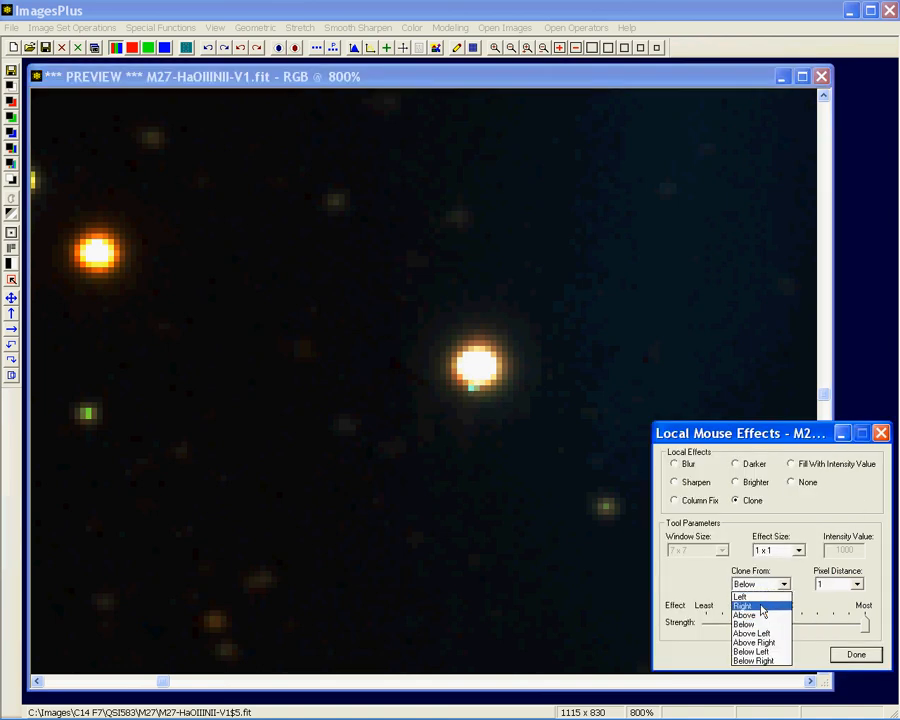
{"action": "left_click", "coordinate": [760, 599]}
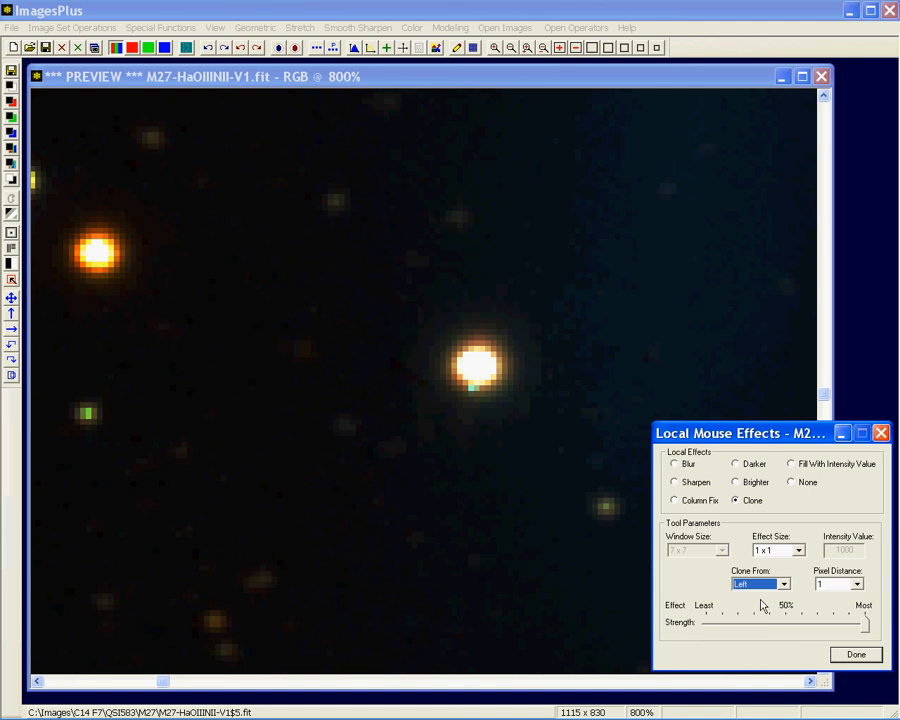
{"action": "left_click", "coordinate": [472, 393]}
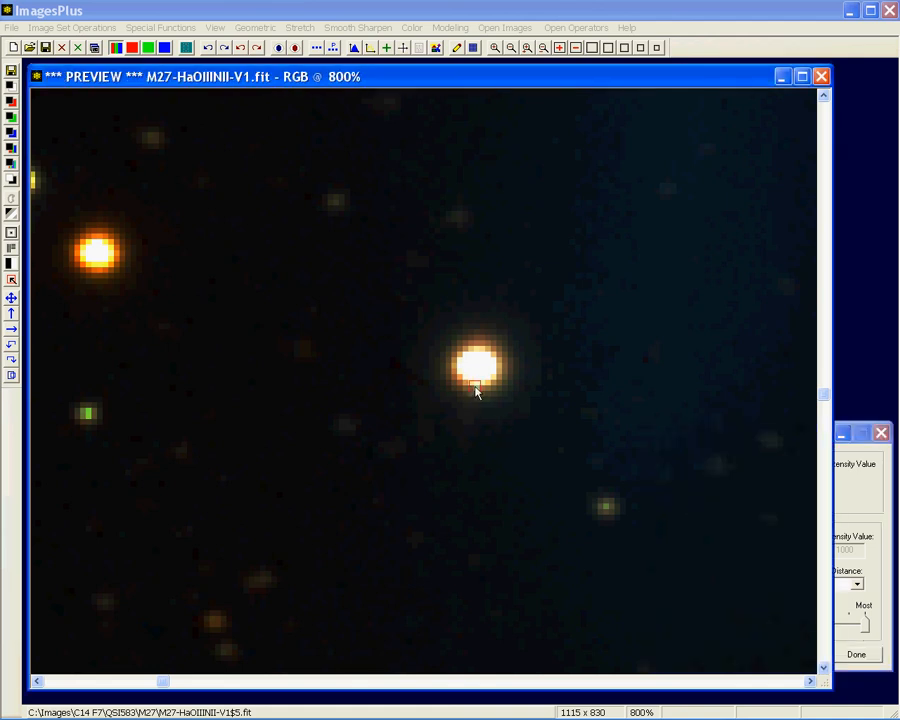
Set the clone source to Right and clone over the remaining greenish pixels under the large white star.
{"action": "left_click", "coordinate": [840, 462]}
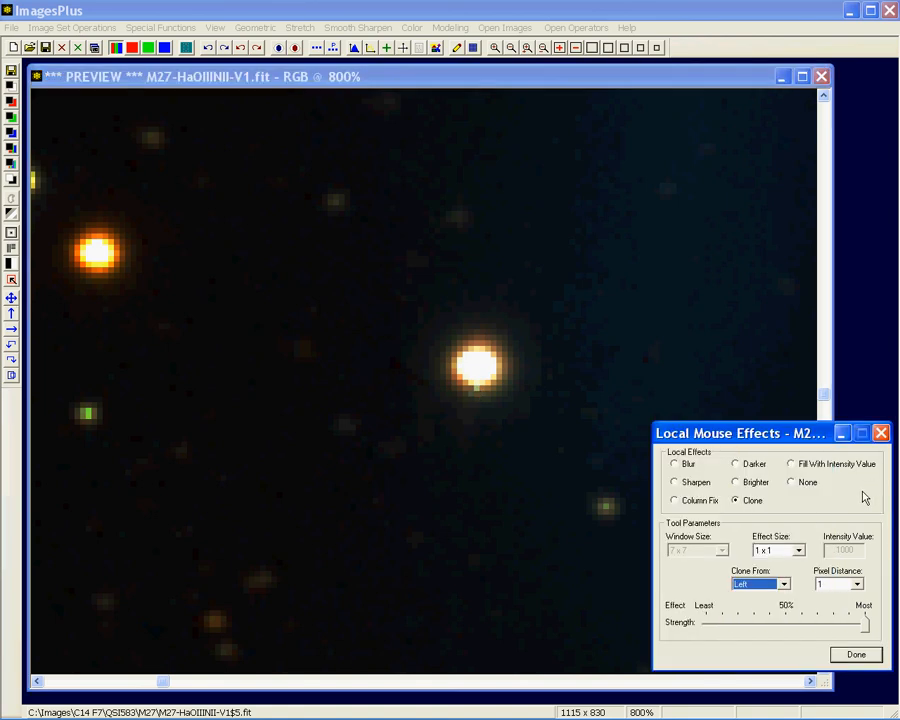
{"action": "left_click", "coordinate": [784, 585]}
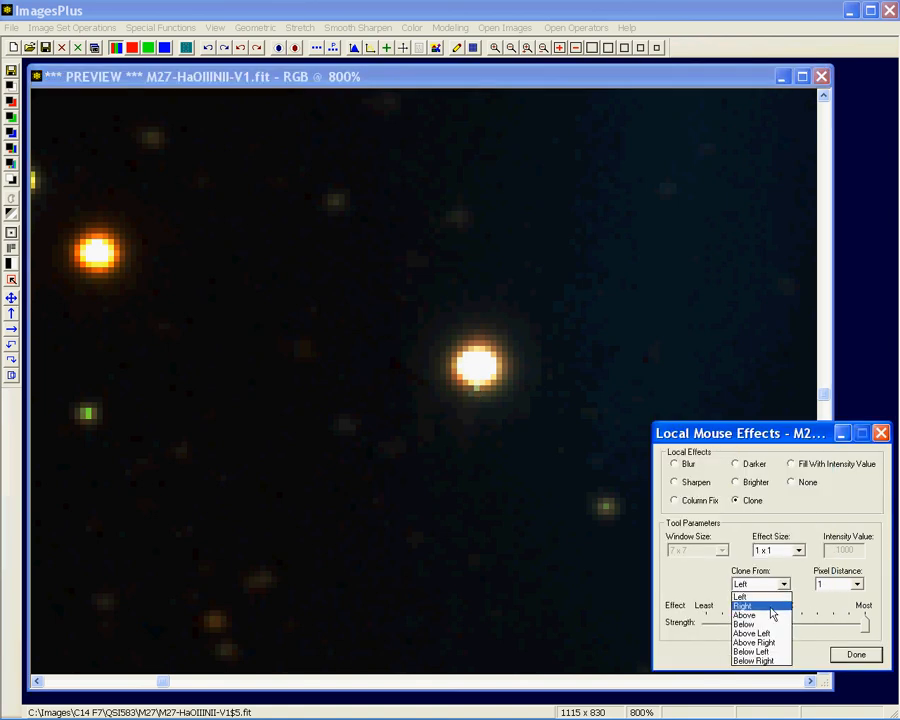
{"action": "left_click", "coordinate": [770, 606]}
{"action": "left_click", "coordinate": [476, 389]}
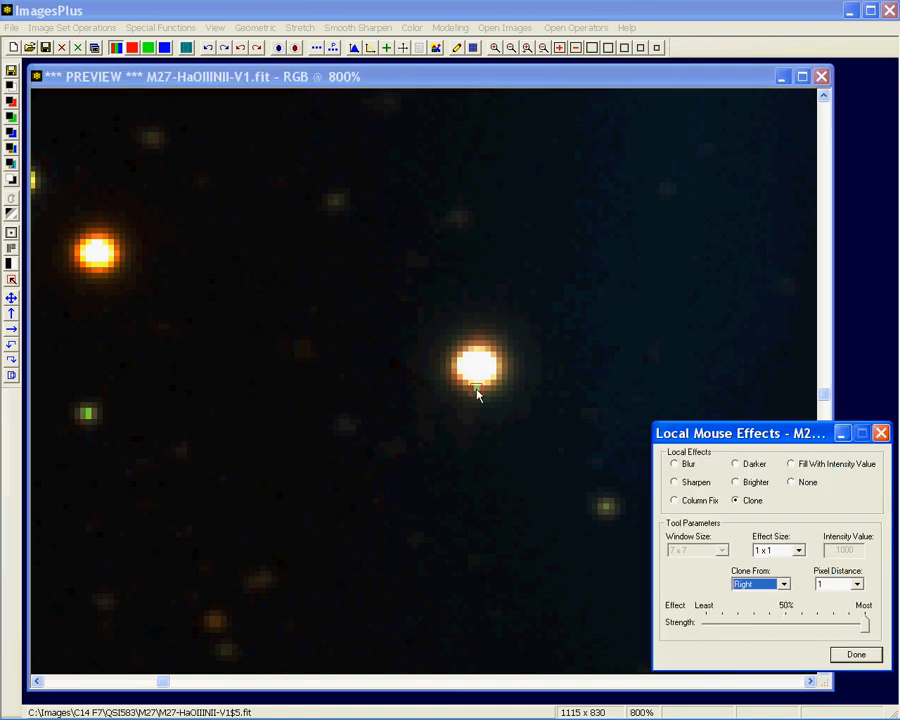
{"action": "left_click", "coordinate": [478, 394]}
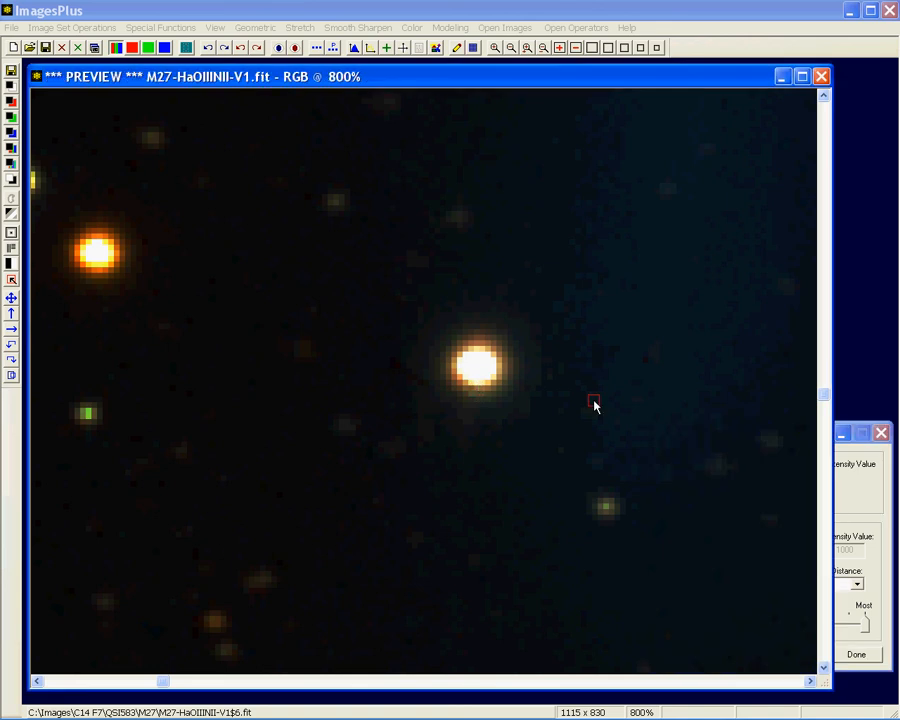
{"action": "left_click", "coordinate": [475, 396]}
{"action": "left_click", "coordinate": [641, 48]}
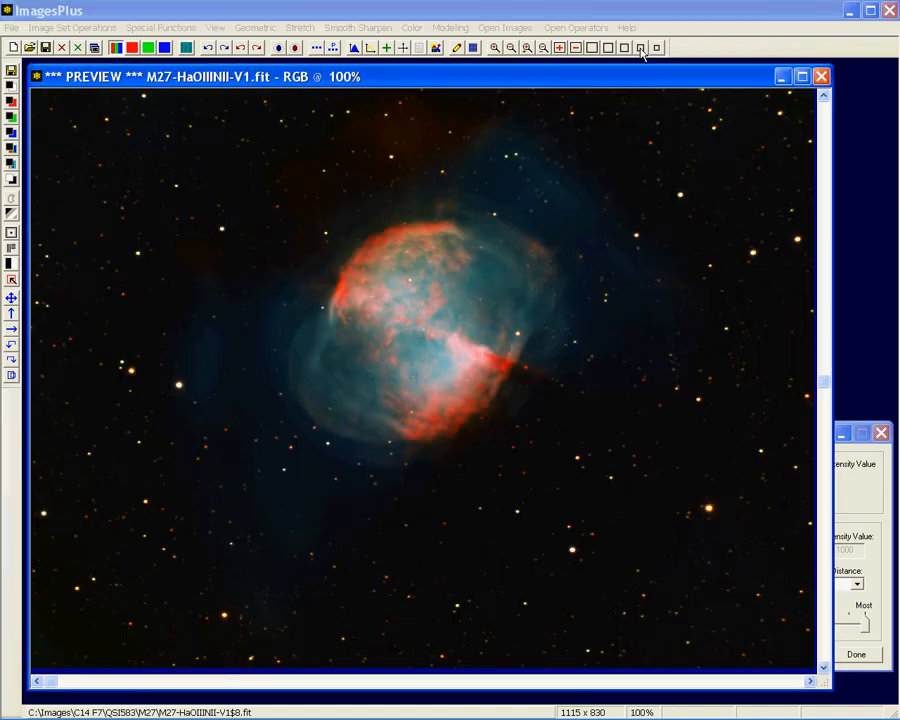